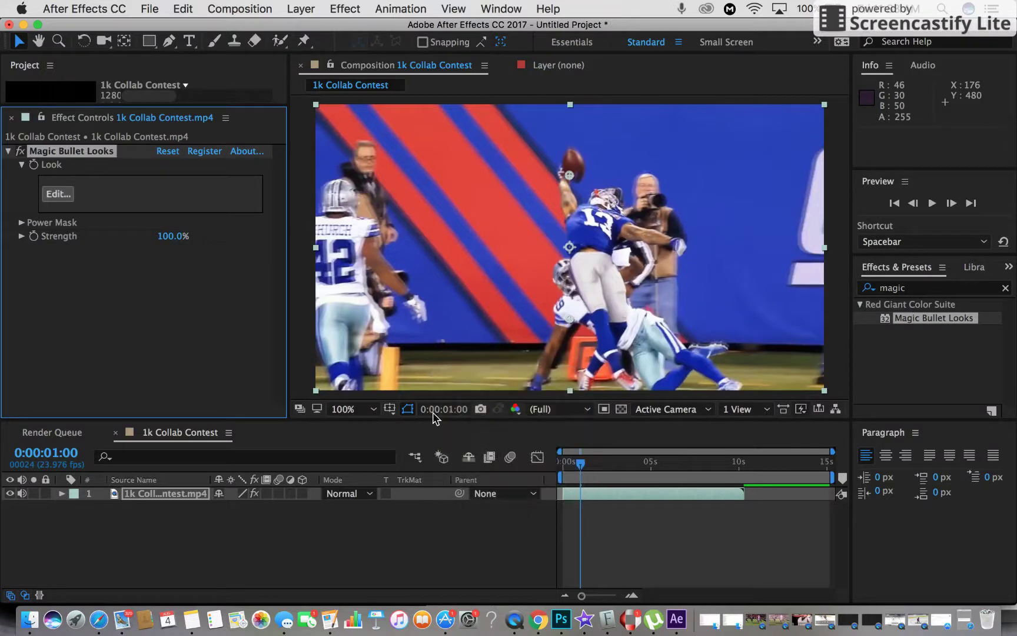
Open the Magic Bullet Looks editor for the football clip's look
left_click(50, 194)
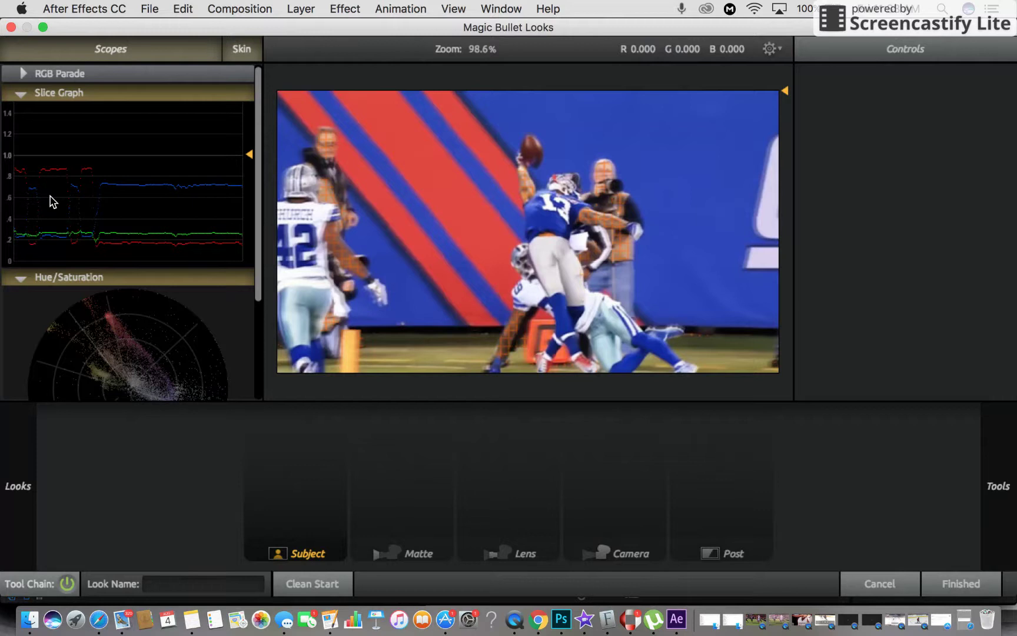
mouse_move(983, 514)
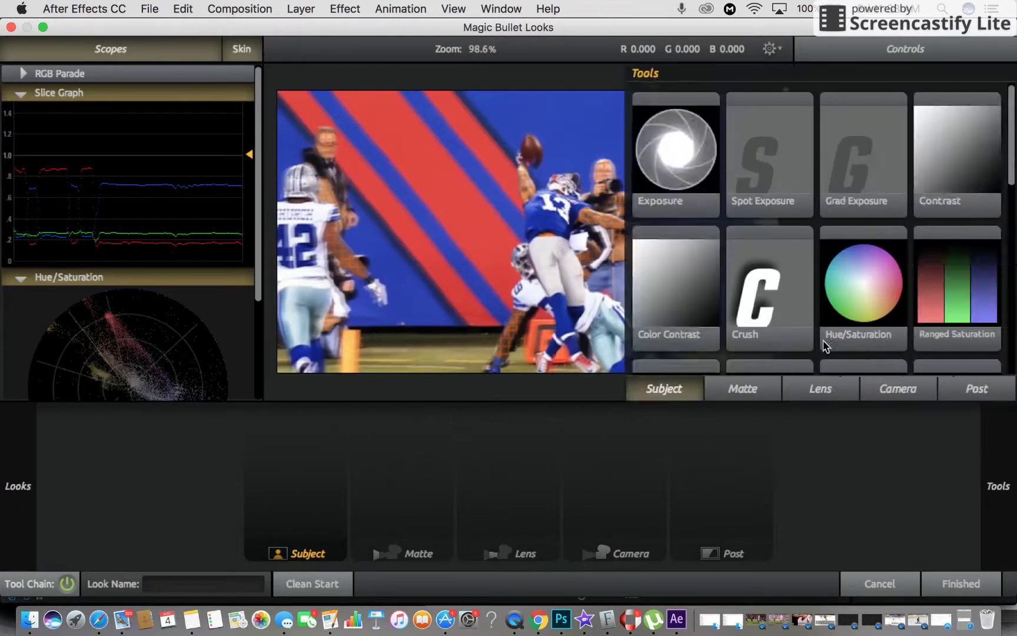
scroll(932, 361, "down", 10)
scroll(928, 231, "up", 3)
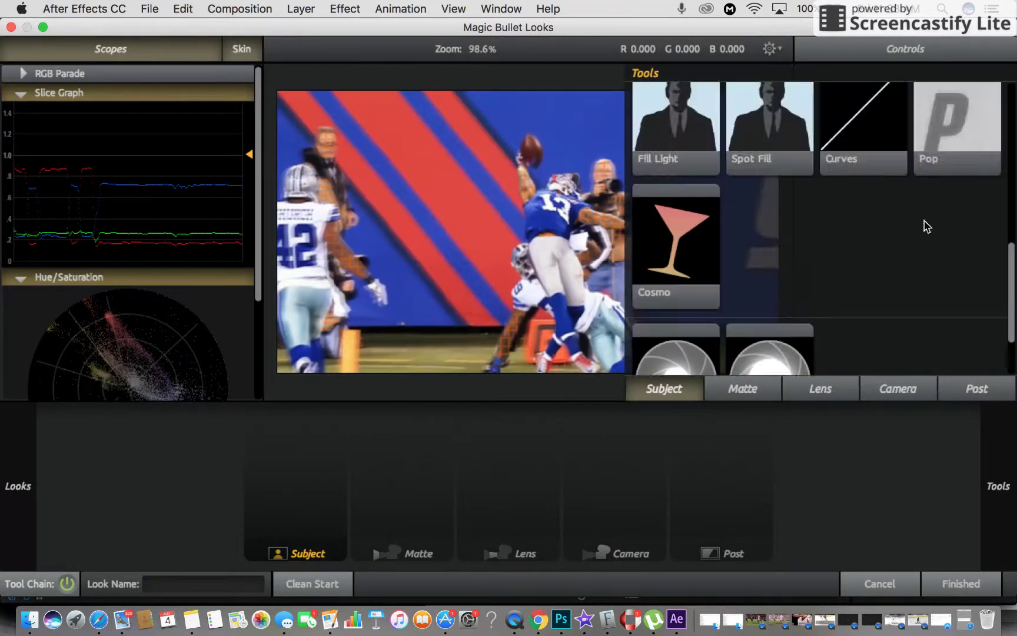
scroll(927, 226, "up", 1)
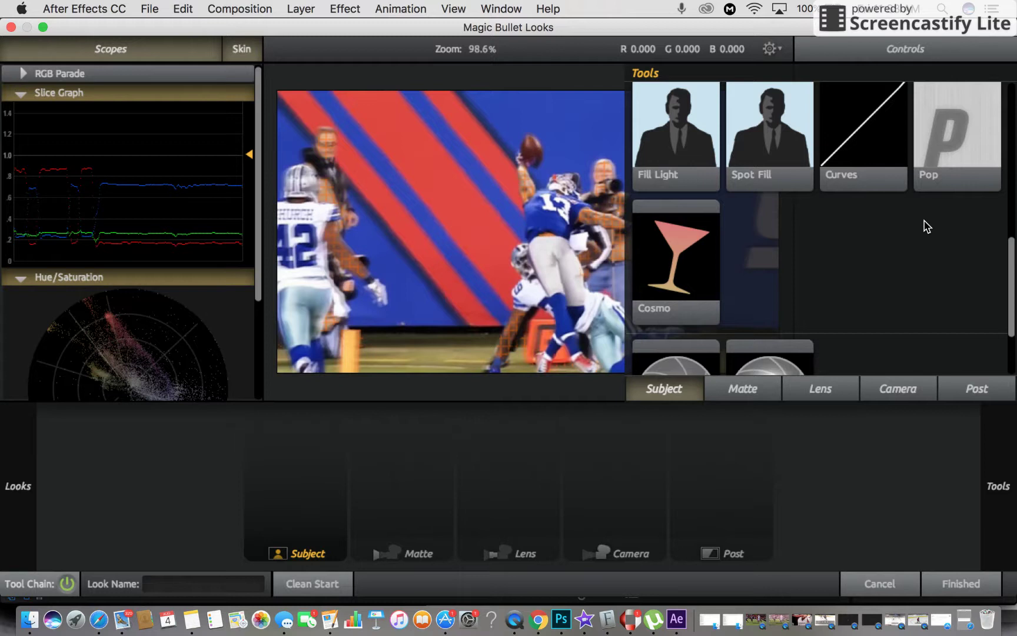
Add the Pop tool to the Subject stage and set it to +100%
double_click(960, 175)
left_click(962, 111)
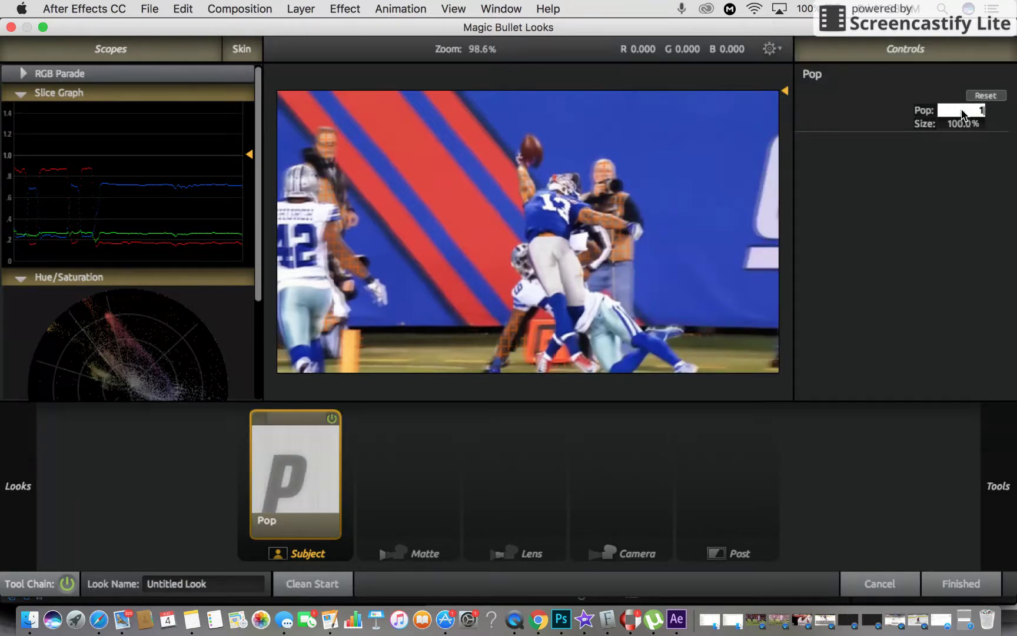
type("00")
key("Return")
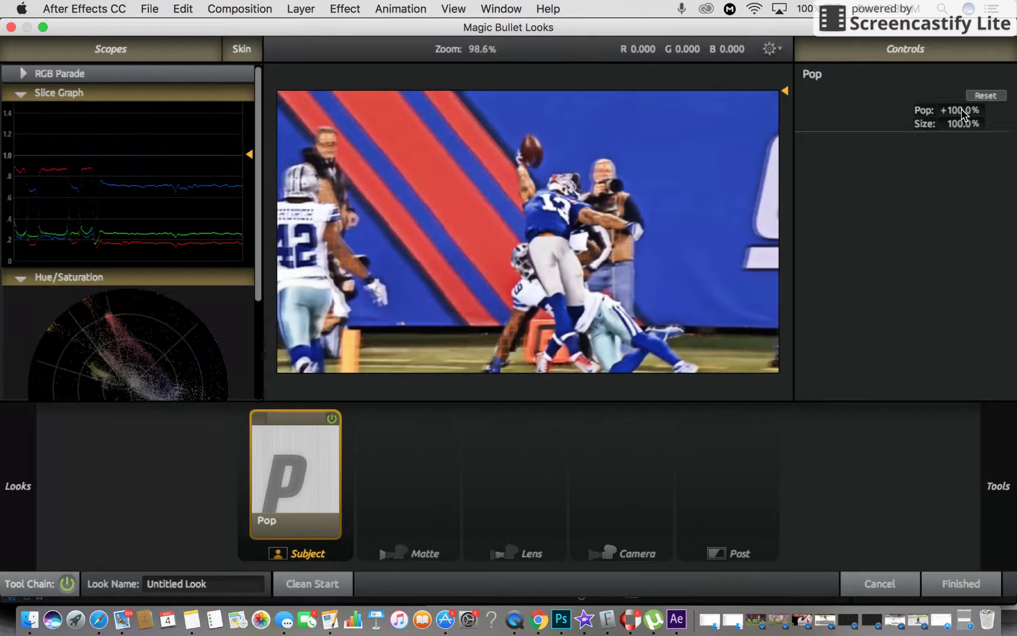
mouse_move(1009, 494)
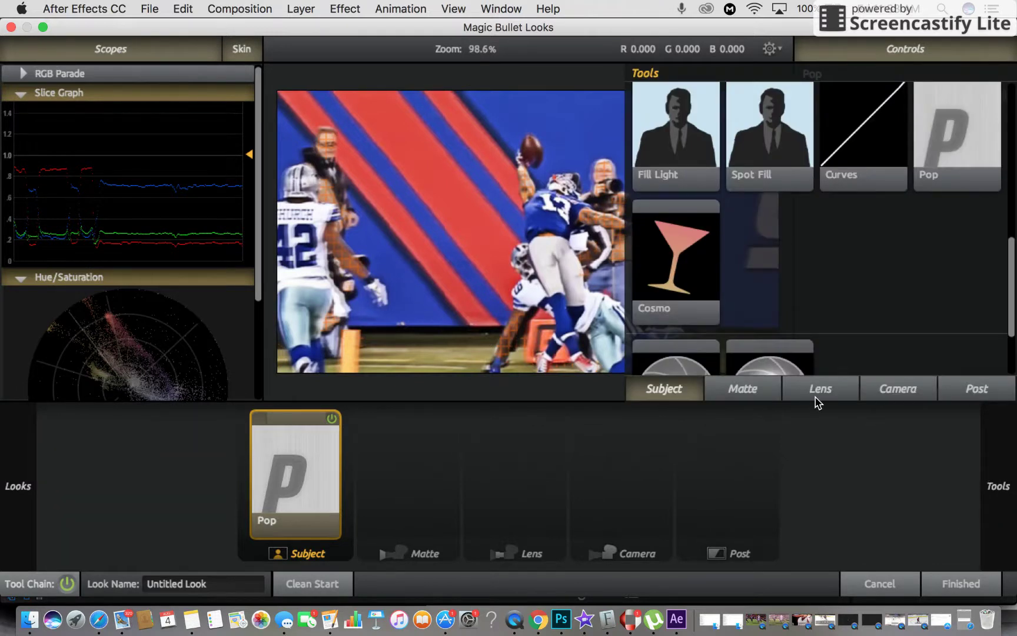
Add Grad Exposure from the Matte tools and set its exposure to +0.50 stops
left_click(748, 393)
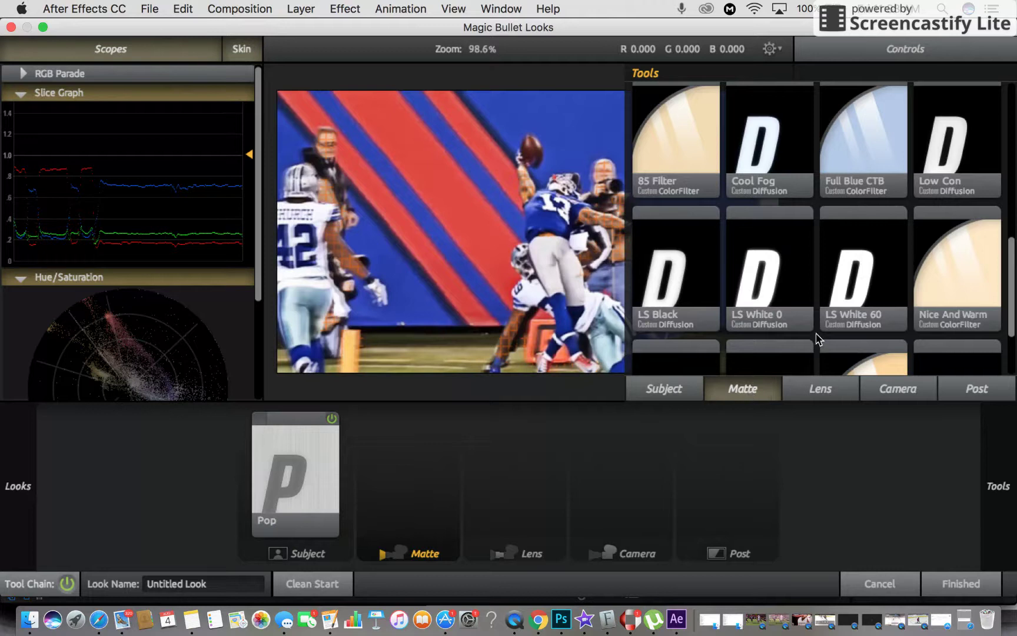
scroll(977, 274, "up", 5)
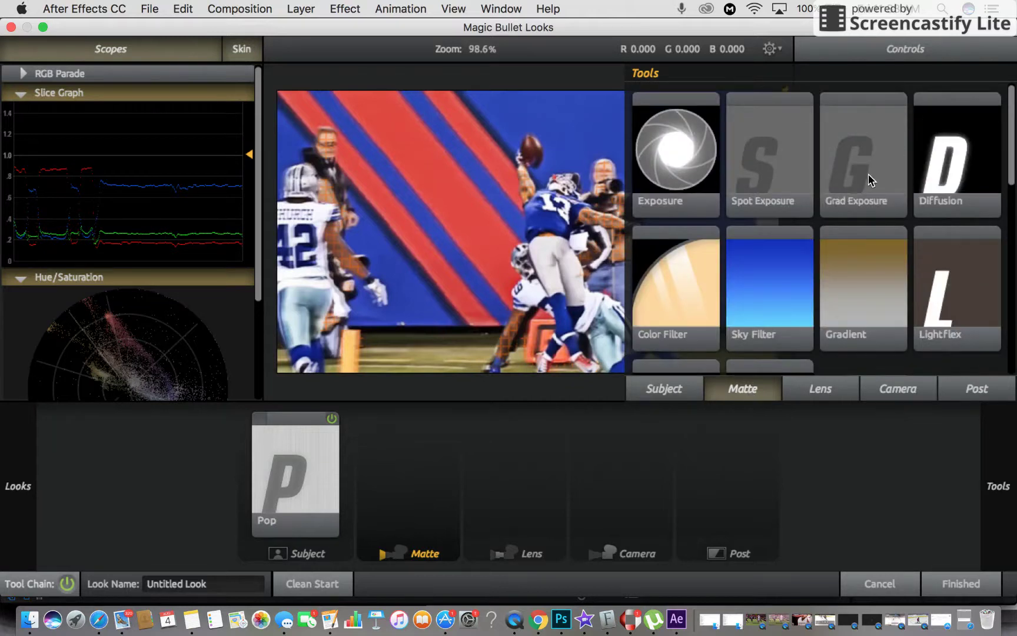
double_click(871, 180)
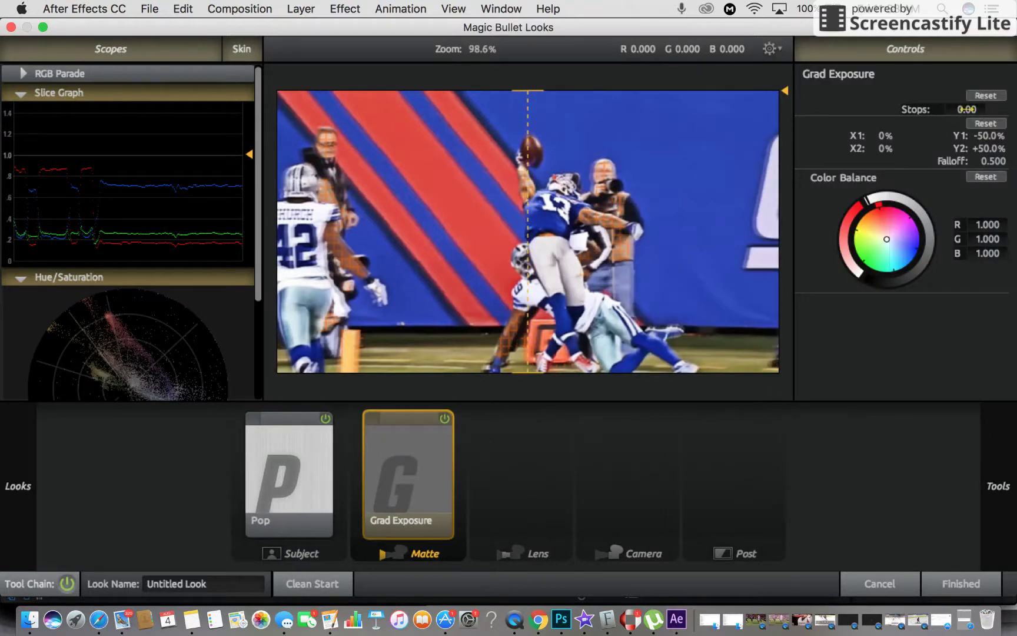
left_click(965, 109)
type("1.50")
key("Return")
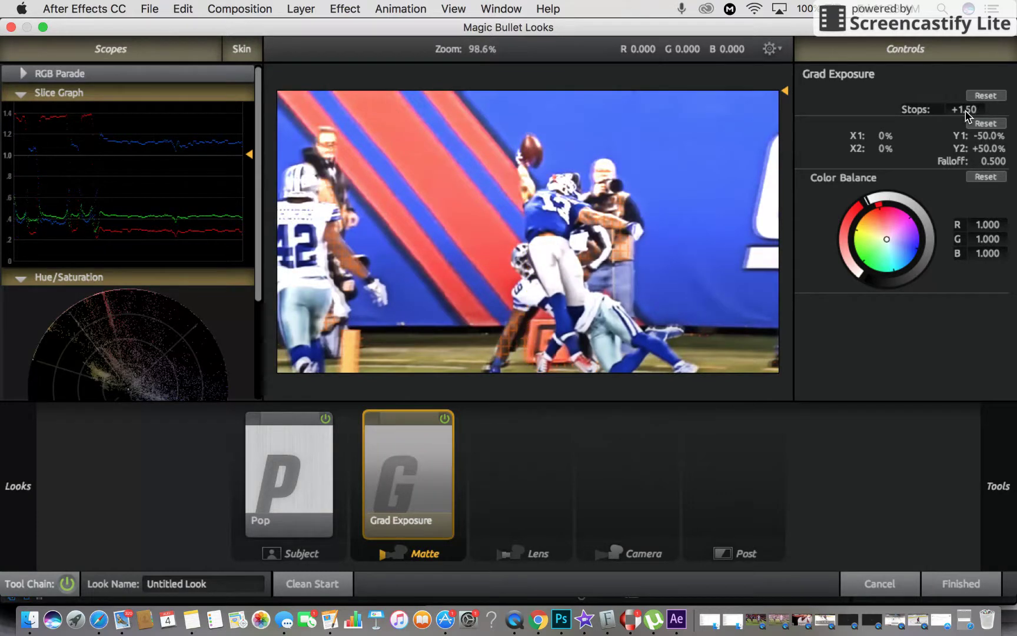
left_click_drag(966, 115, 960, 114)
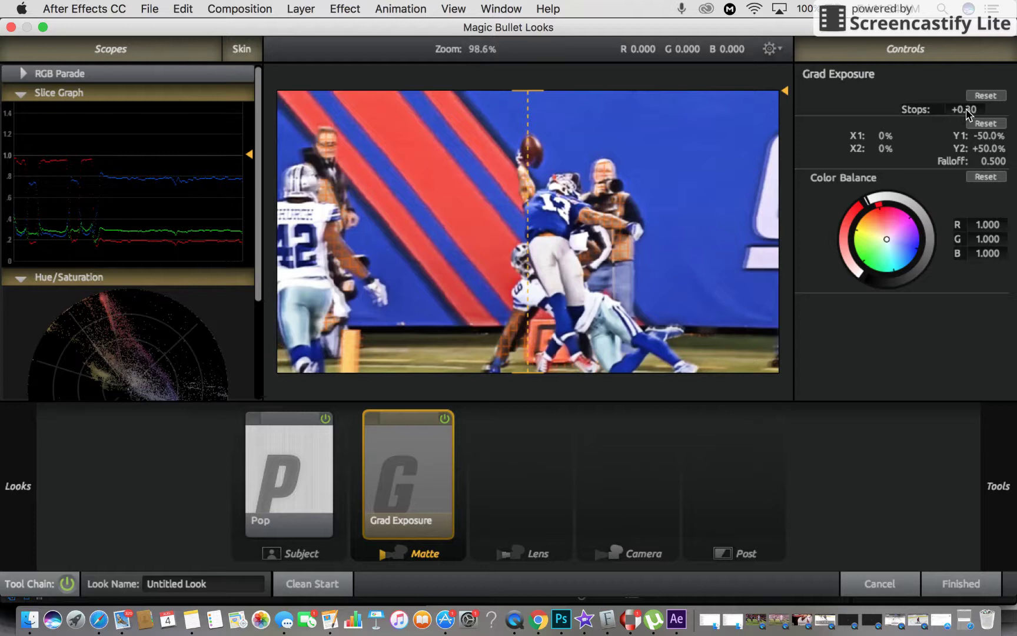
left_click(966, 110)
type(".5")
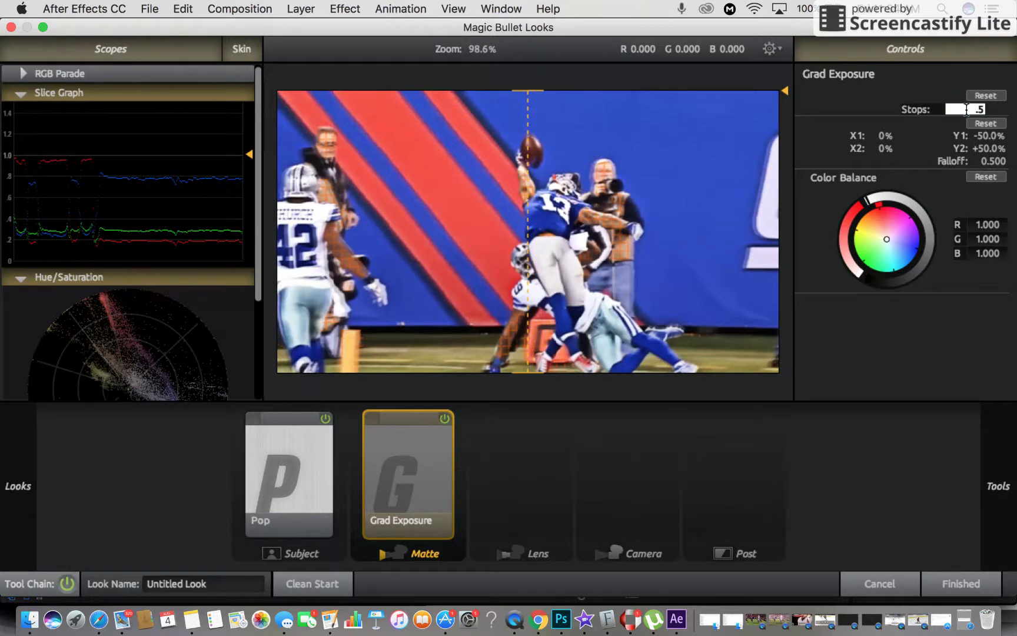
key("Return")
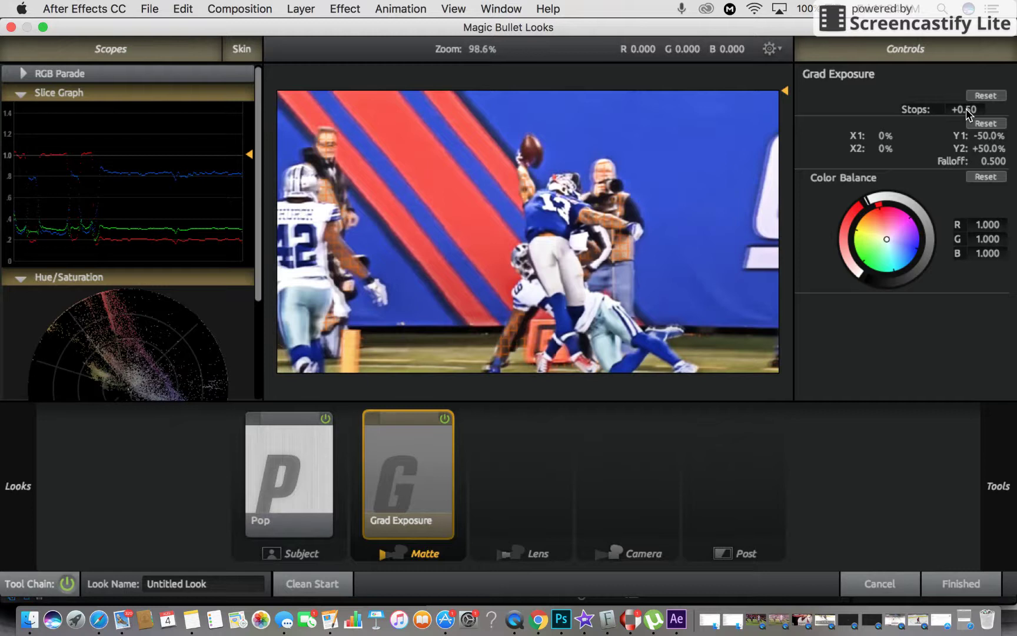
Add a Haze/Flare tool from the Lens stage with Matte Box Size 0%
mouse_move(1015, 422)
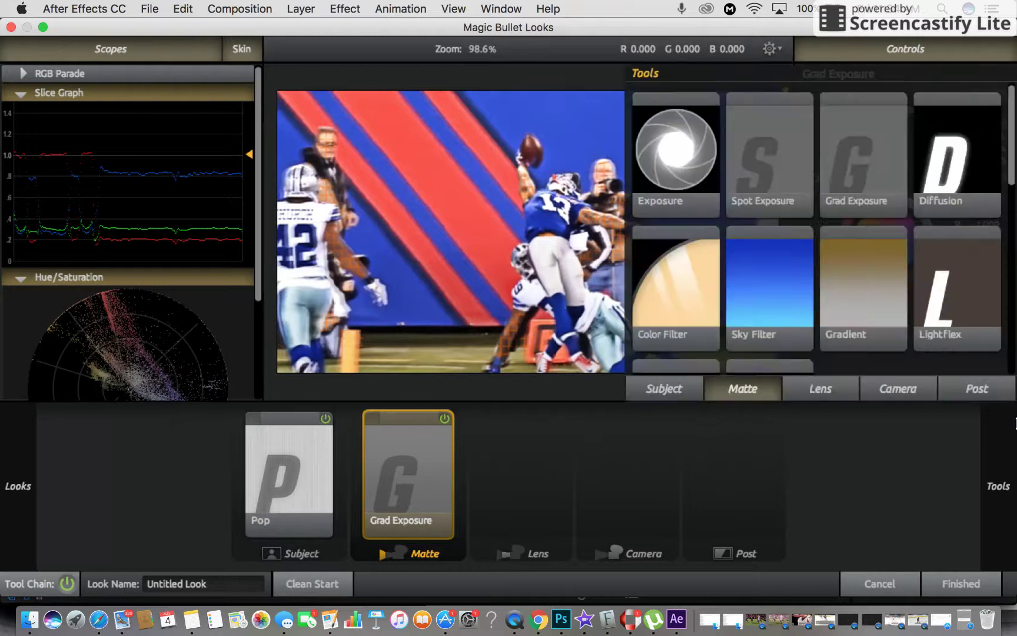
left_click(831, 393)
scroll(889, 318, "down", 3)
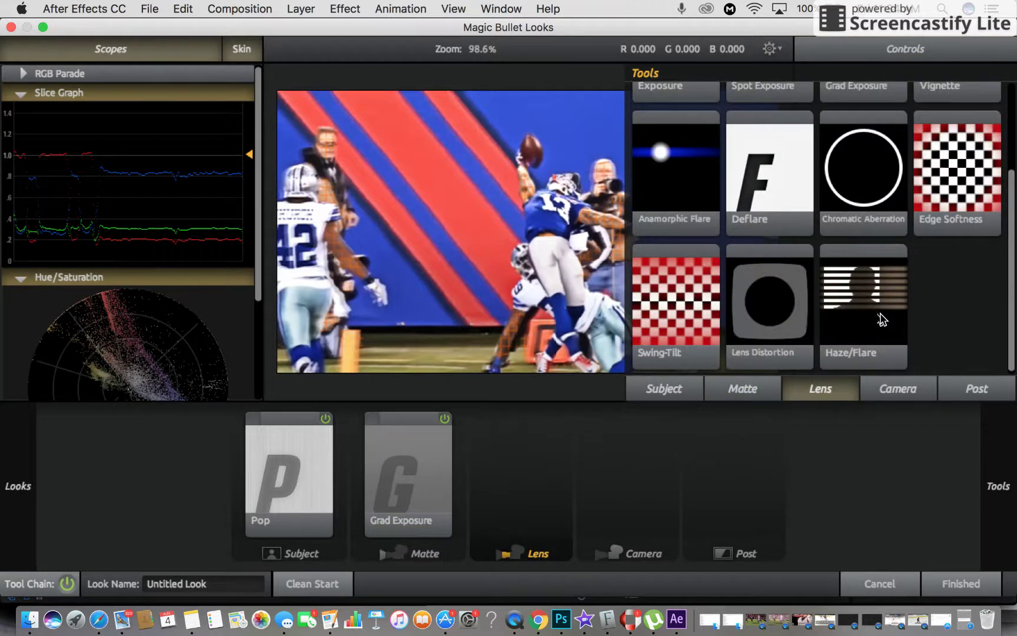
double_click(882, 319)
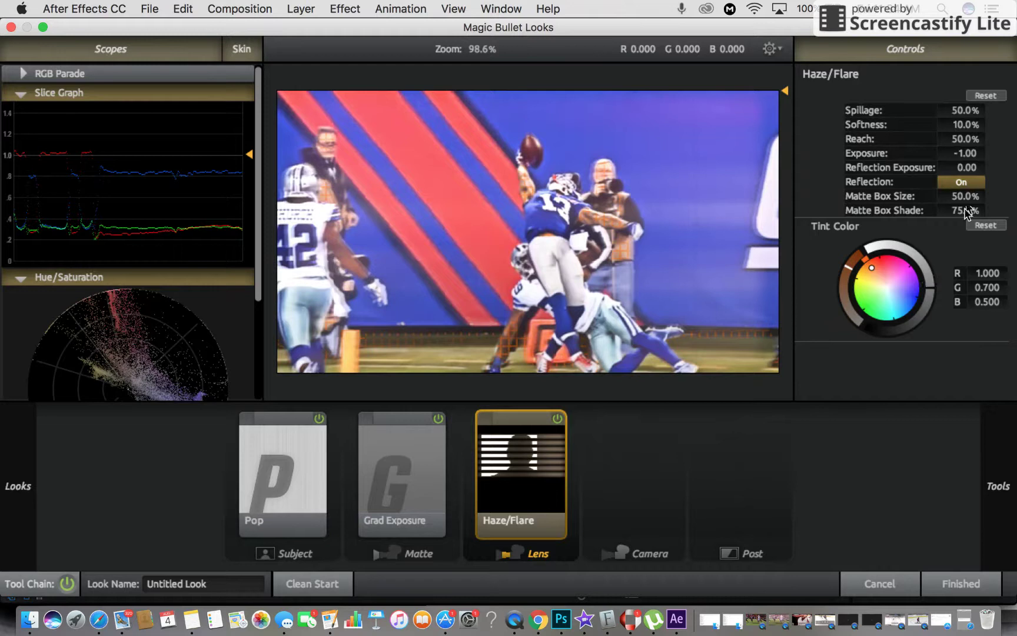
left_click(967, 197)
type("0")
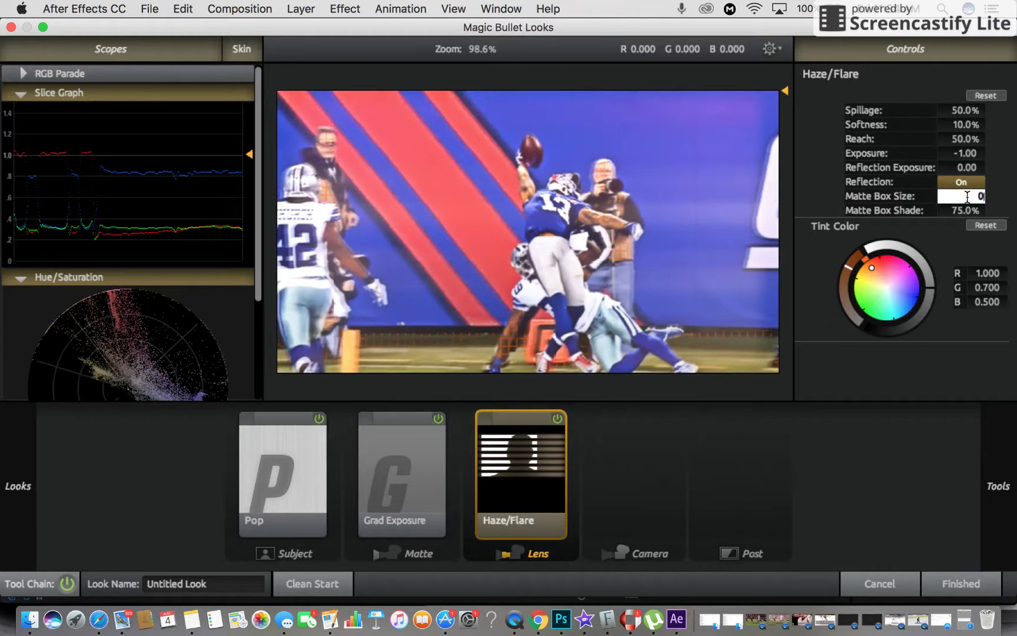
key("Return")
Set Haze/Flare Spillage 26%, Softness 17%, Reach 24% and Exposure +1.80, leaving Reflection Exposure at 0
left_click(967, 110)
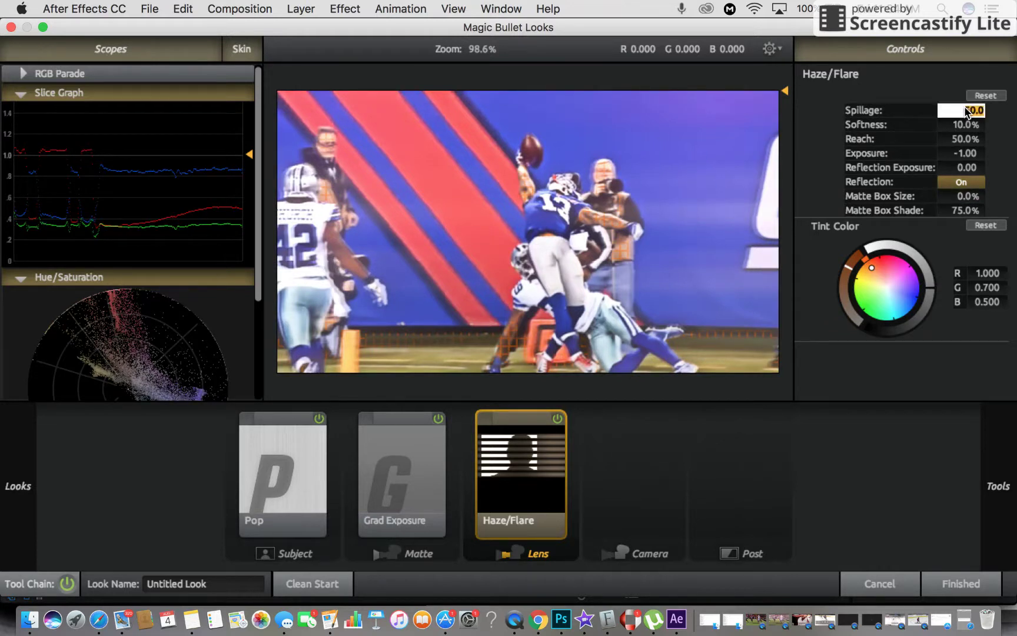
type("26")
key("Tab")
type("1")
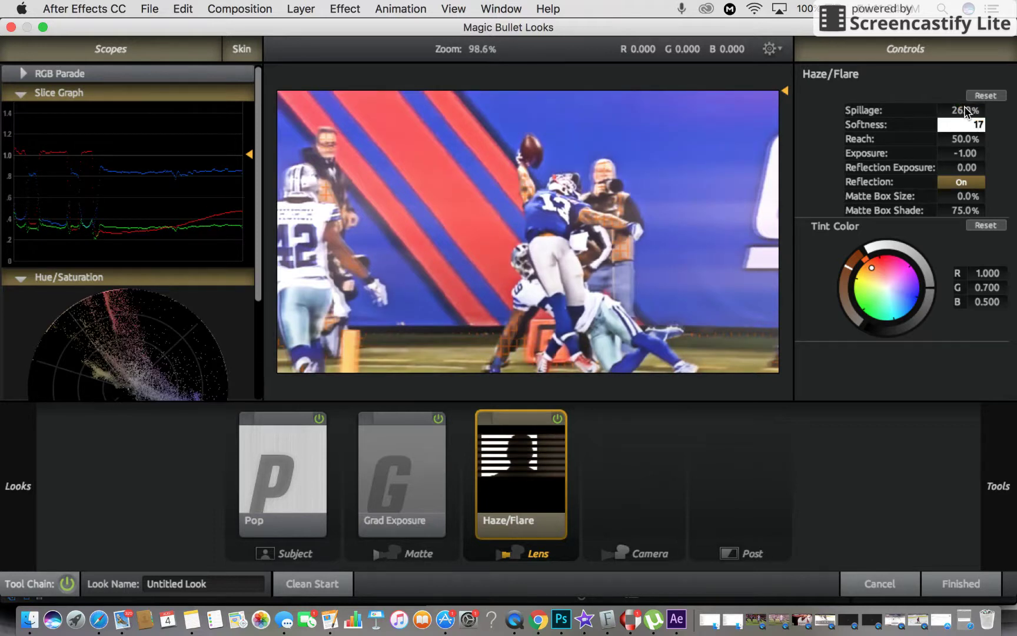
key("Tab")
type("2")
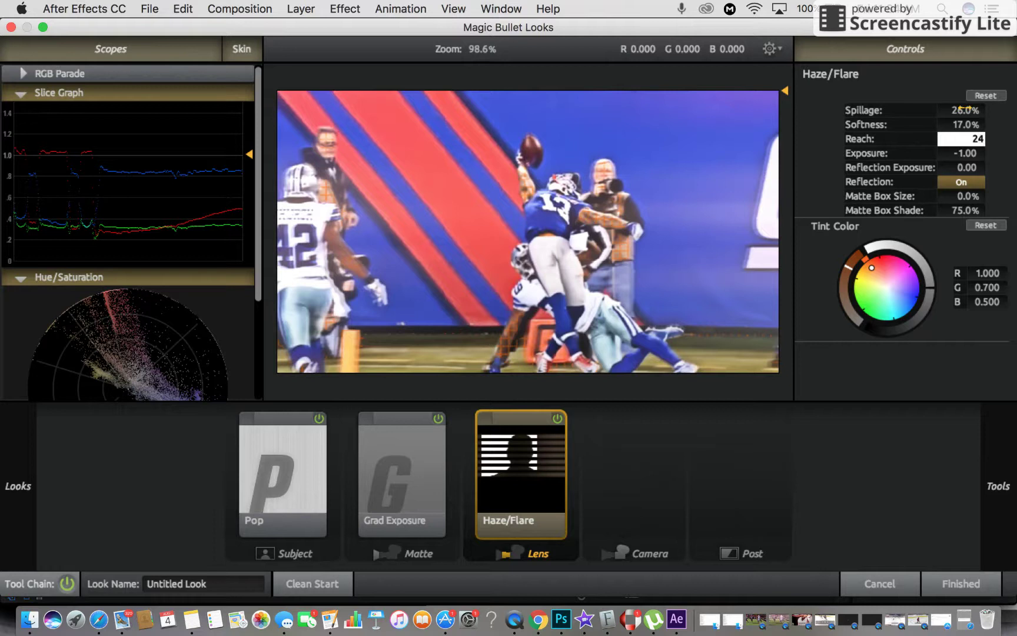
key("Tab")
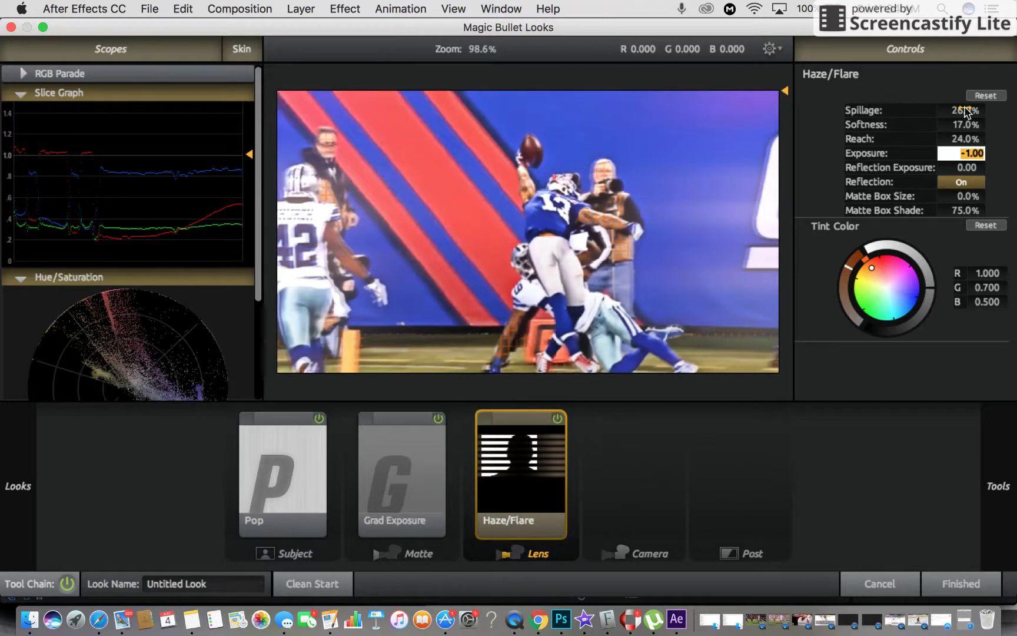
type("1")
key("Tab")
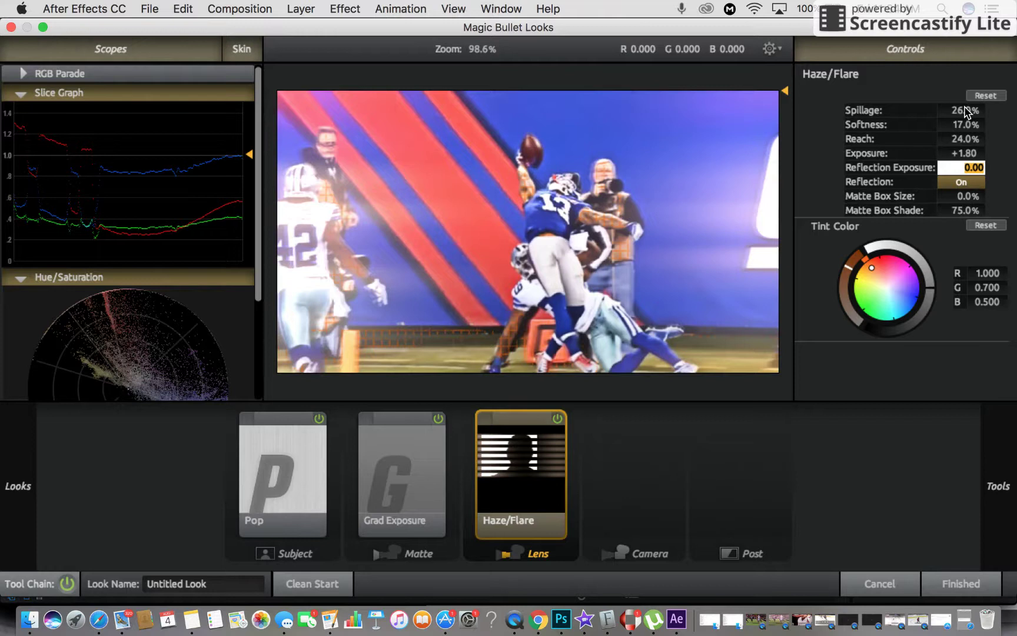
key("Return")
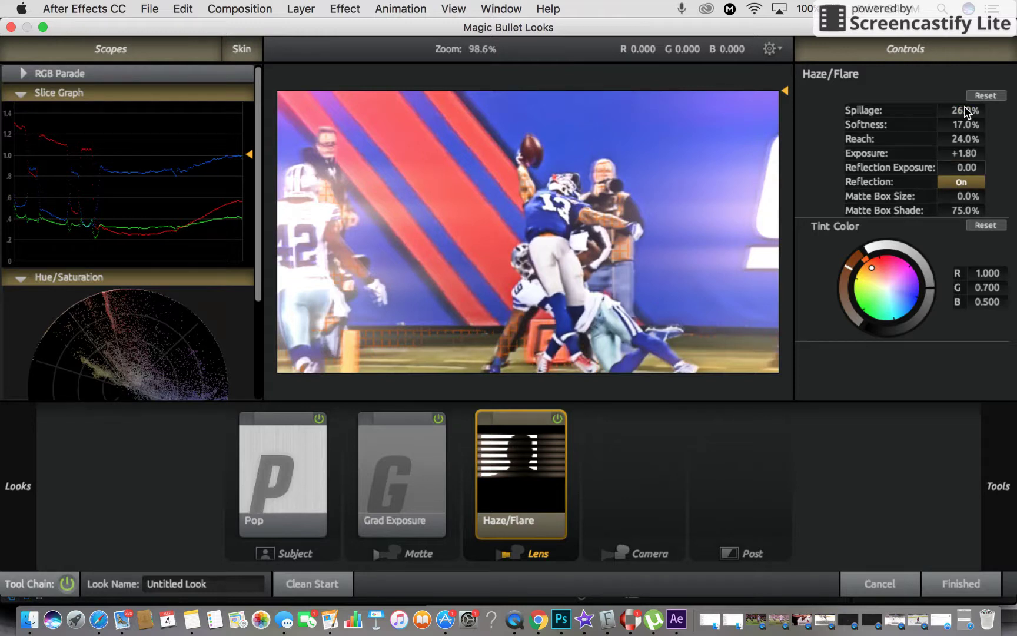
Change the Haze/Flare tint to R 1.000, G 0.921, B about 1.013
key("Tab")
key("Tab")
key("Tab")
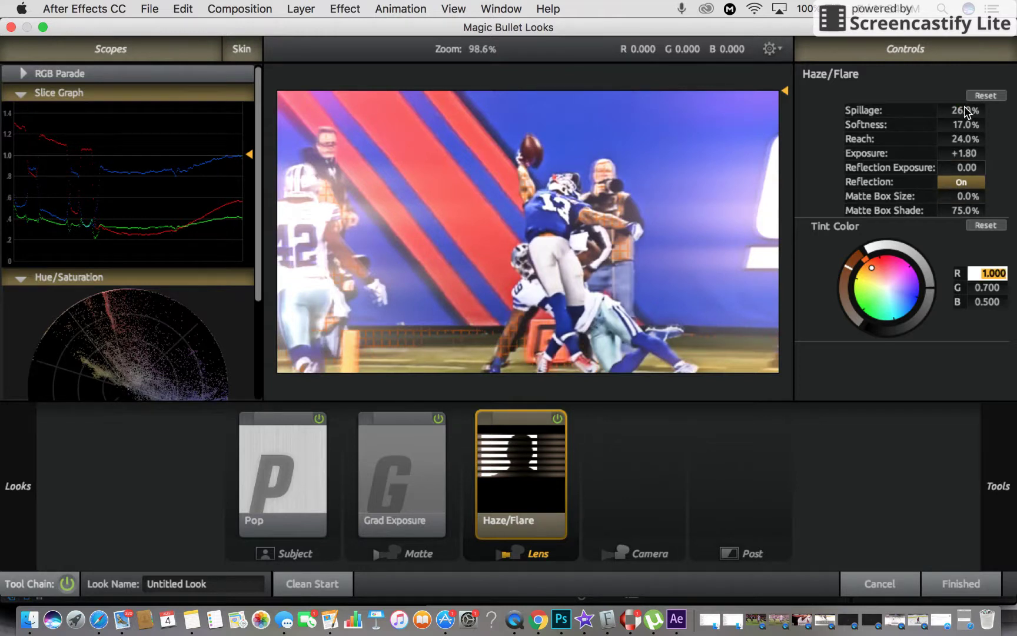
key("Tab")
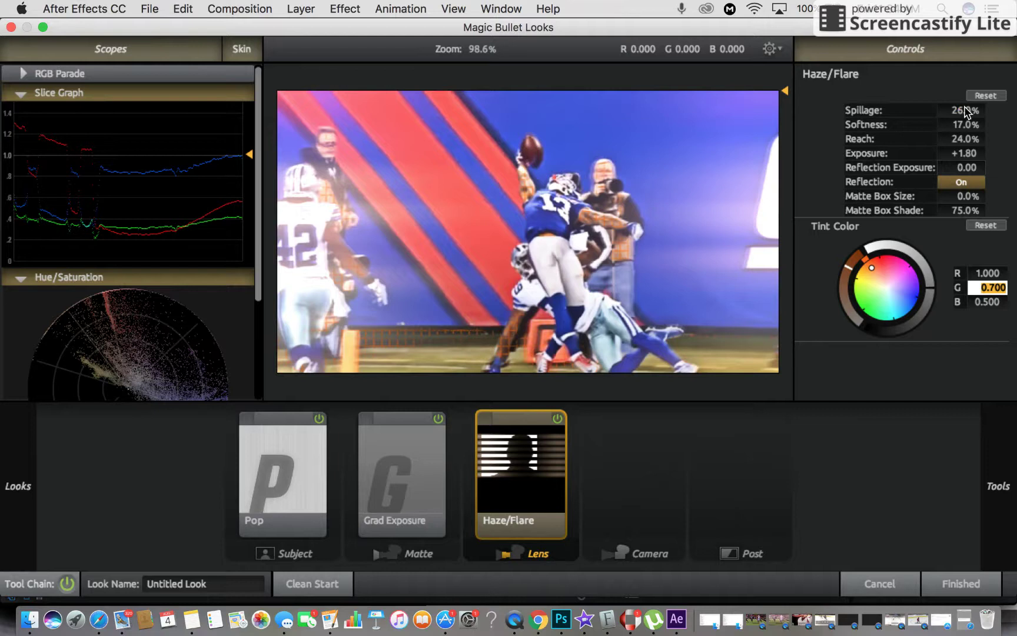
key("BackSpace")
key("Tab")
type("0.9")
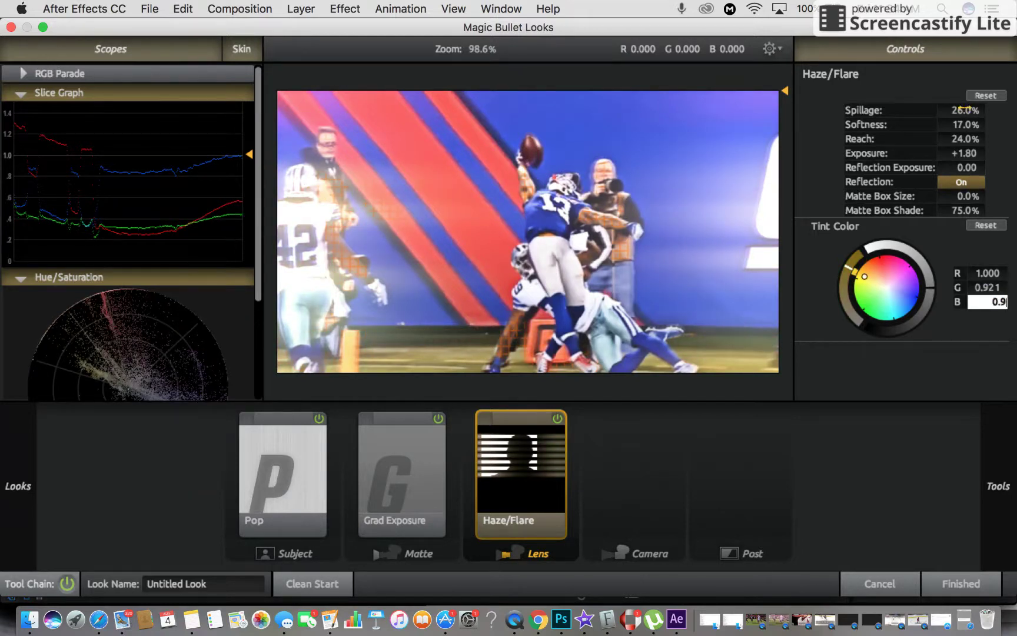
type("33")
key("Return")
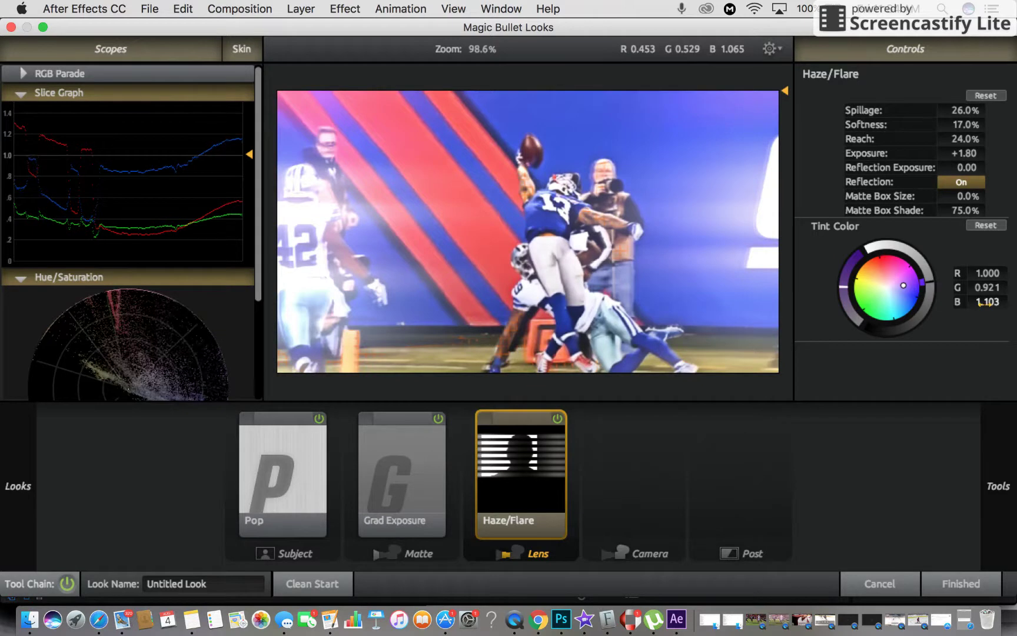
left_click_drag(984, 303, 980, 304)
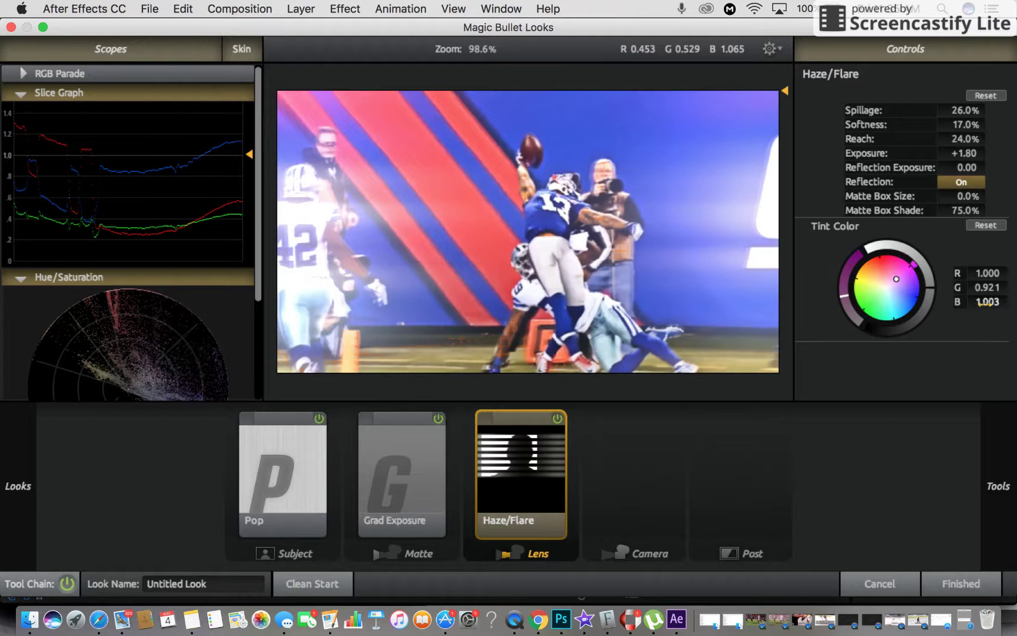
left_click_drag(982, 303, 987, 309)
mouse_move(1014, 436)
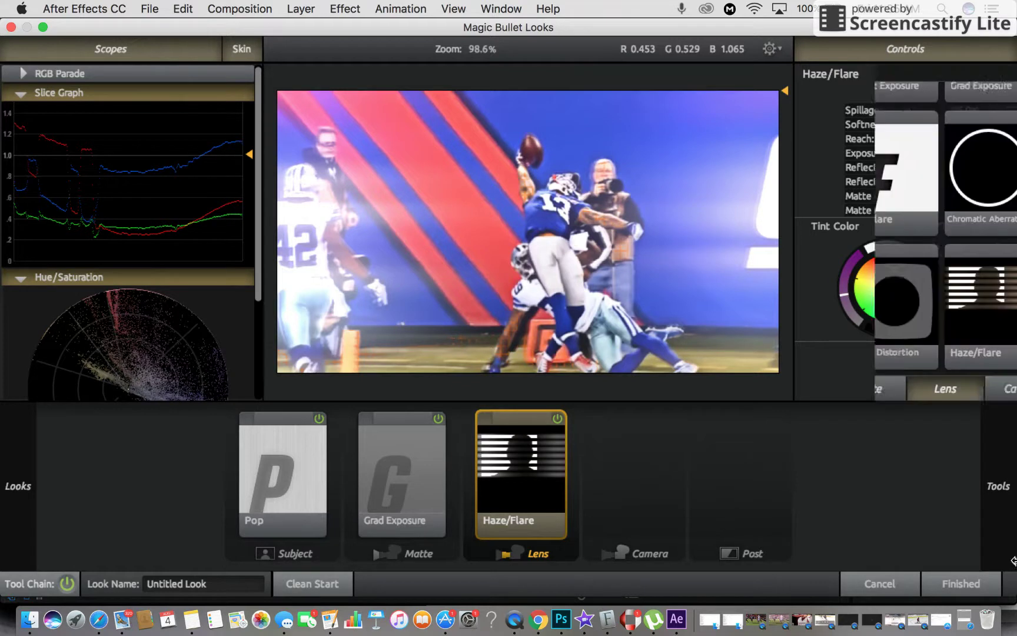
Apply the finished look, rewind to 0:00:00:00 and start a RAM preview
left_click(951, 581)
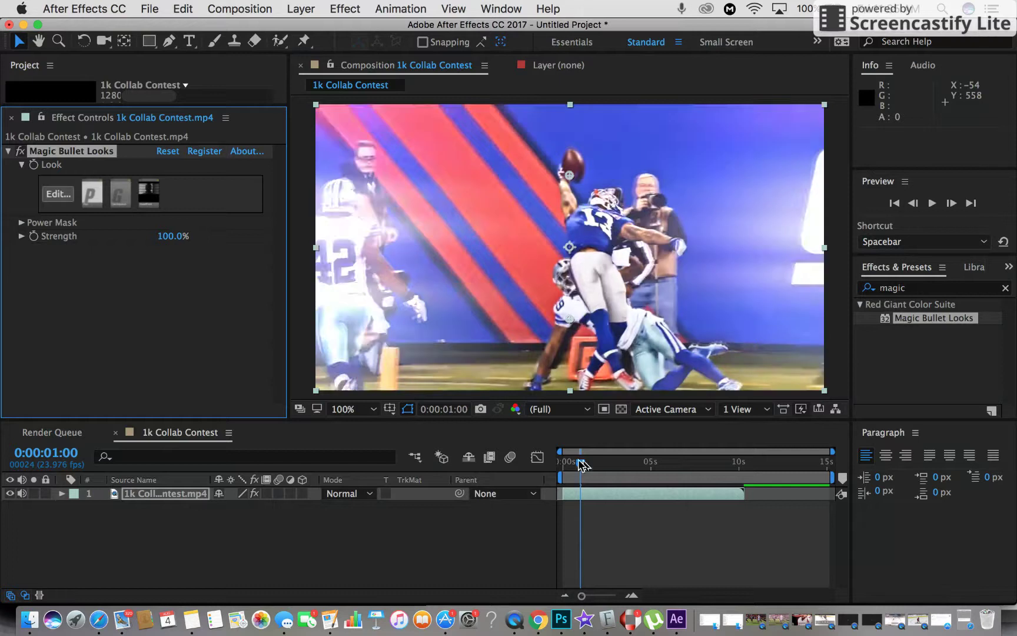
left_click(578, 465)
left_click_drag(578, 468, 530, 477)
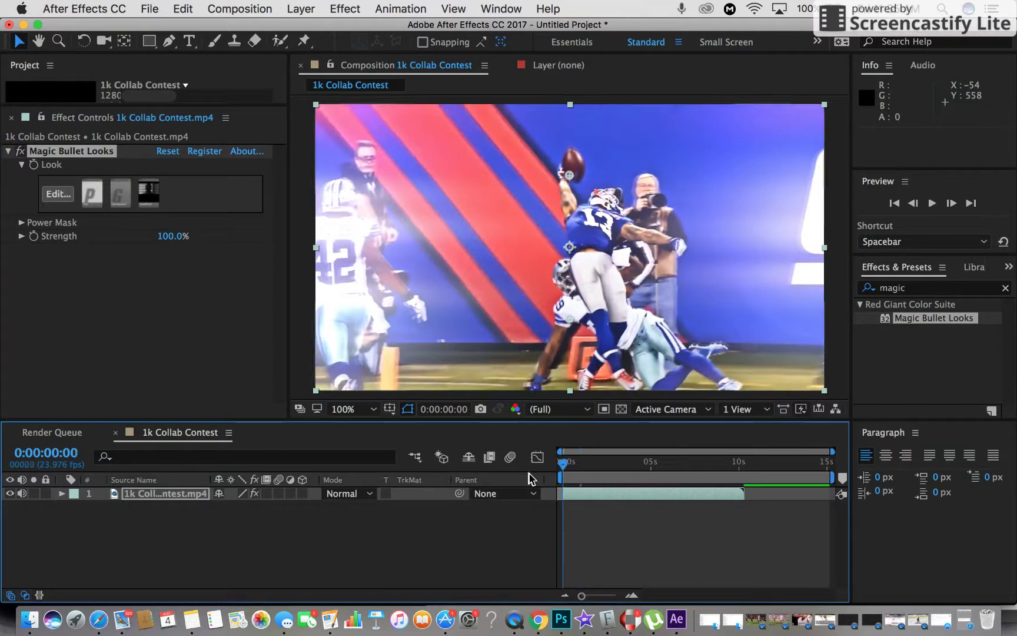
key("space")
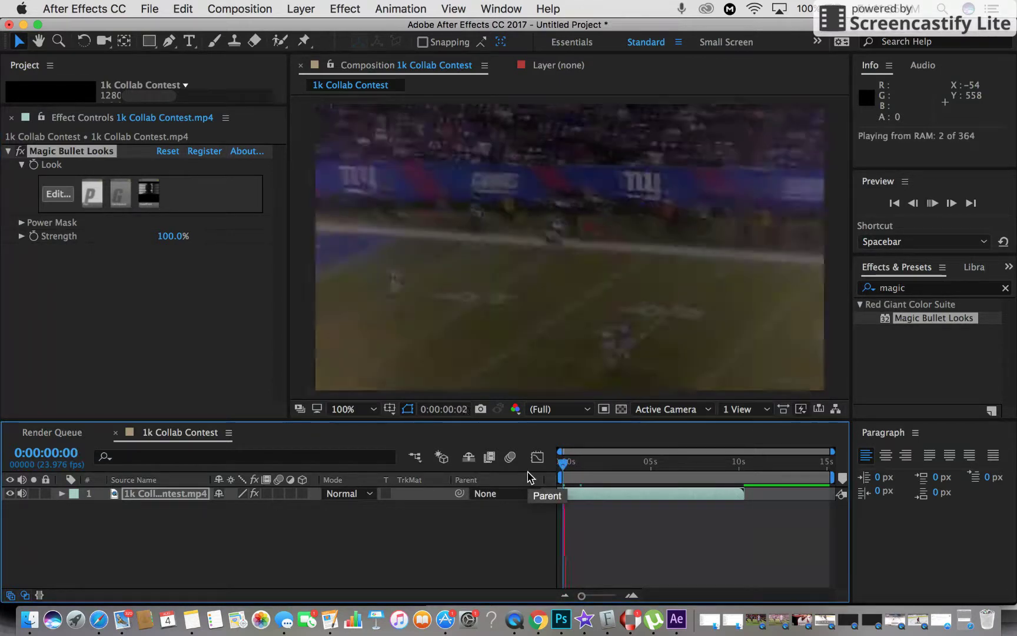
key("XF86AudioMute")
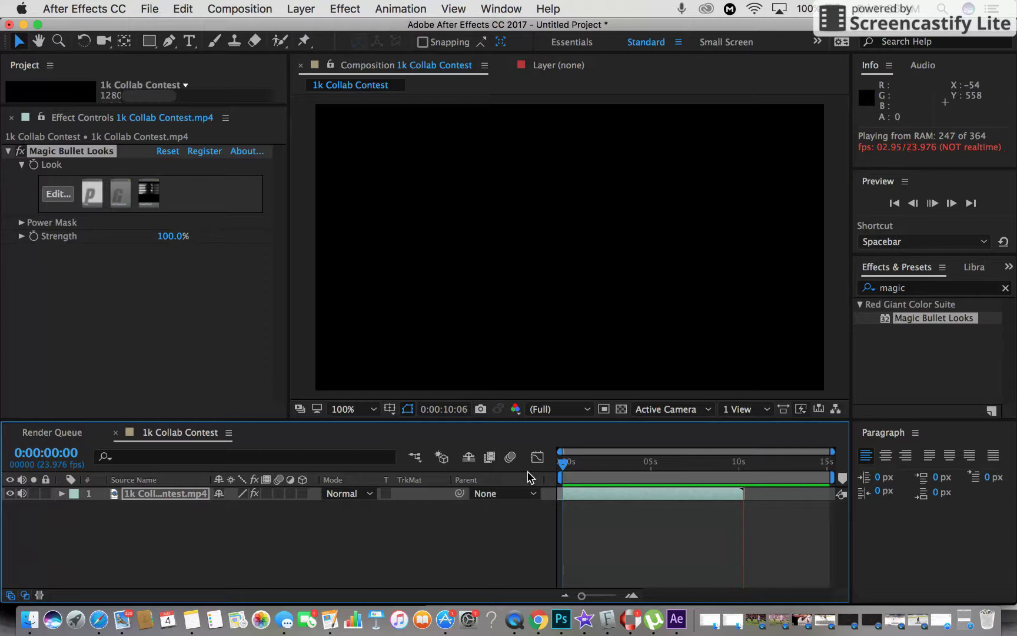
Stop and restart the RAM preview of the graded composition
key("space")
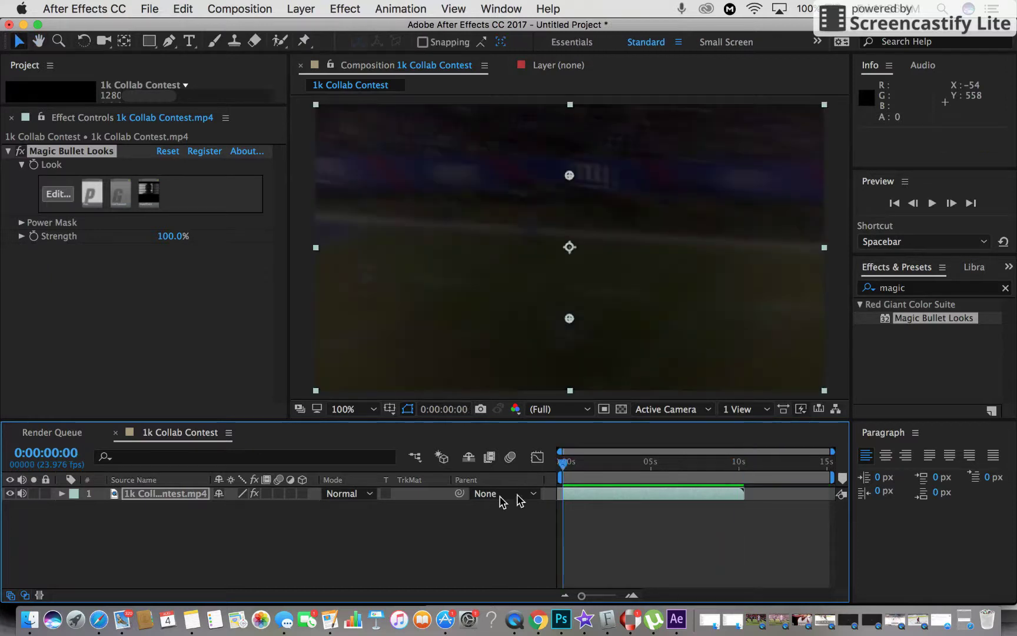
key("XF86AudioRaiseVolume")
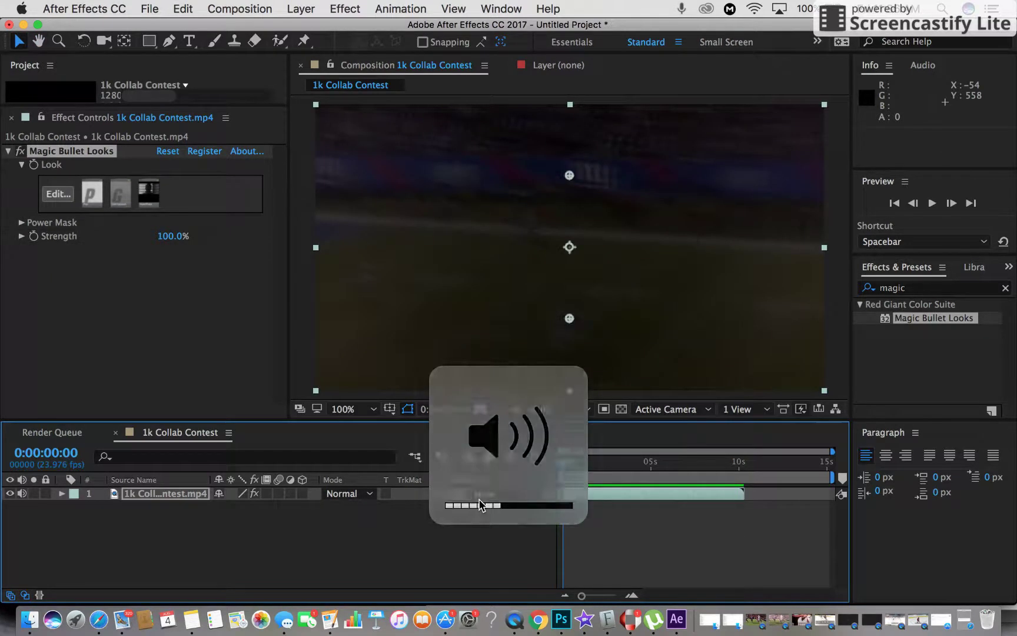
key("space")
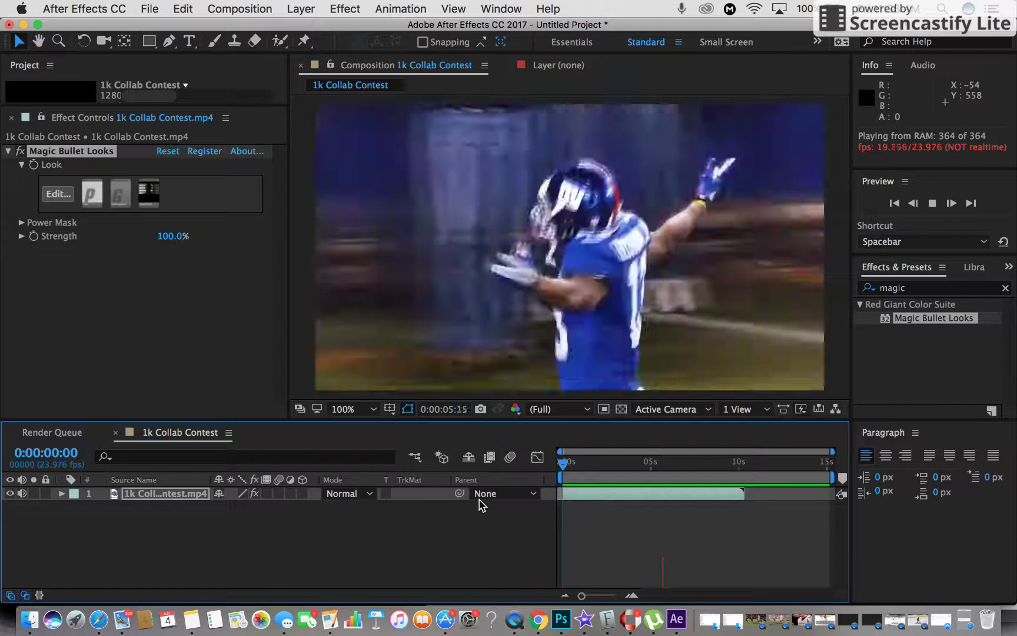
Rewind to the first frame, replay the full preview, then bring up Google Chrome
left_click(667, 464)
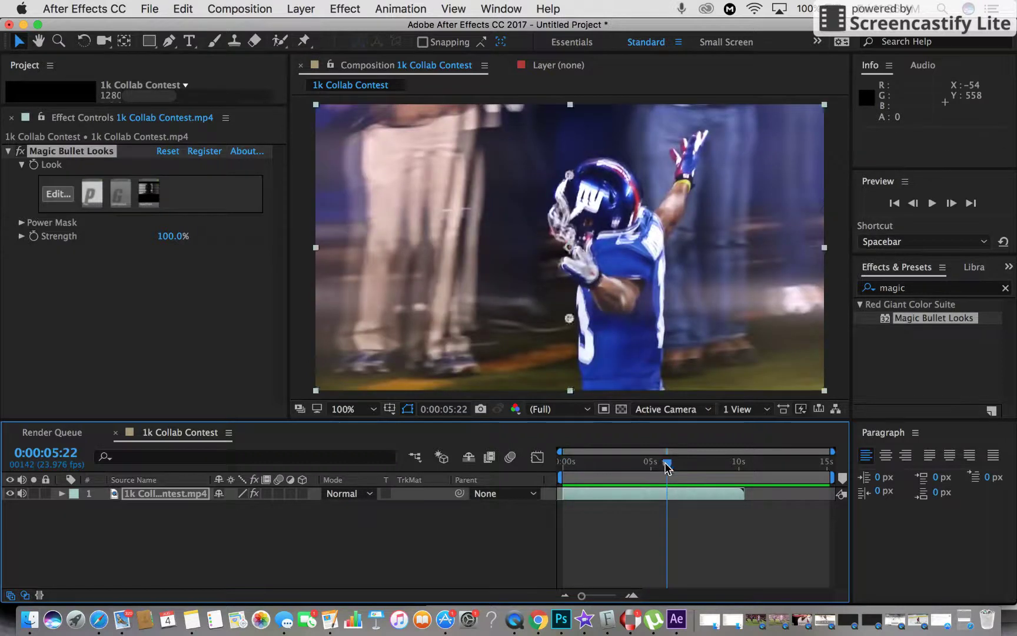
left_click_drag(665, 464, 510, 473)
key("space")
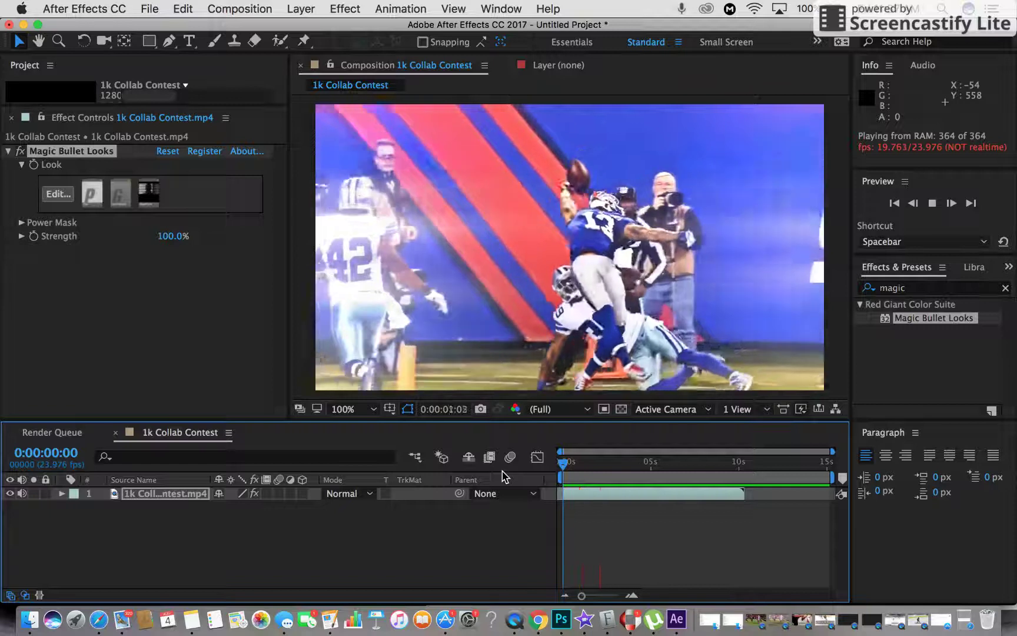
key("space")
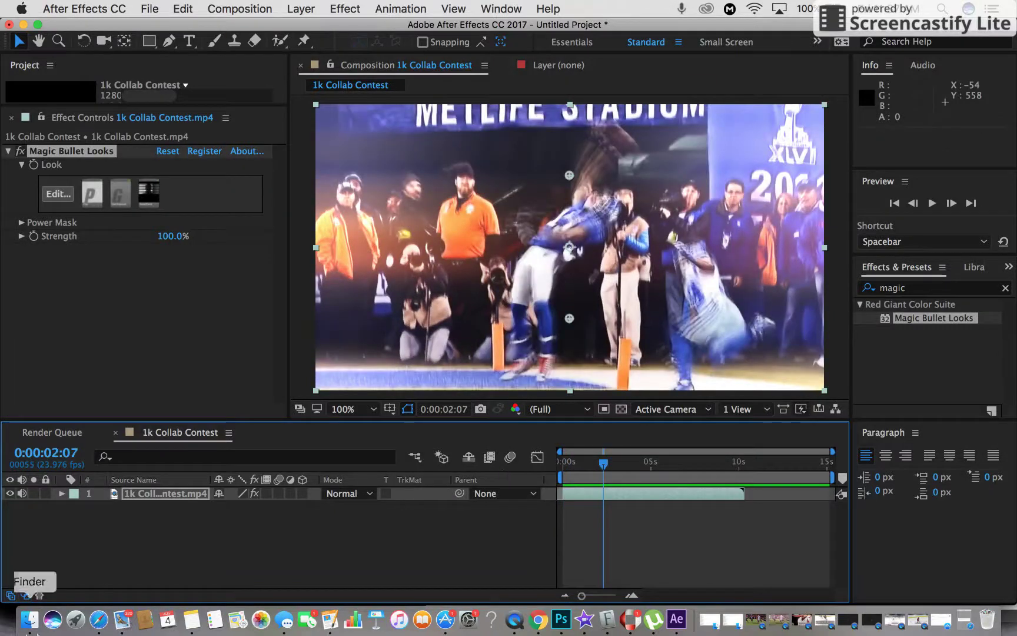
left_click(541, 624)
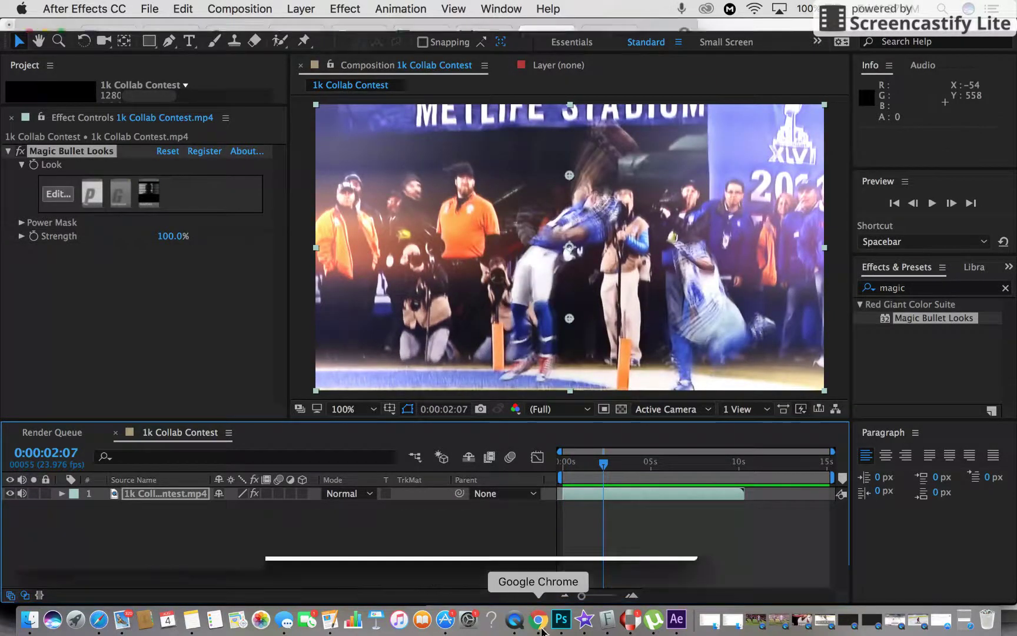